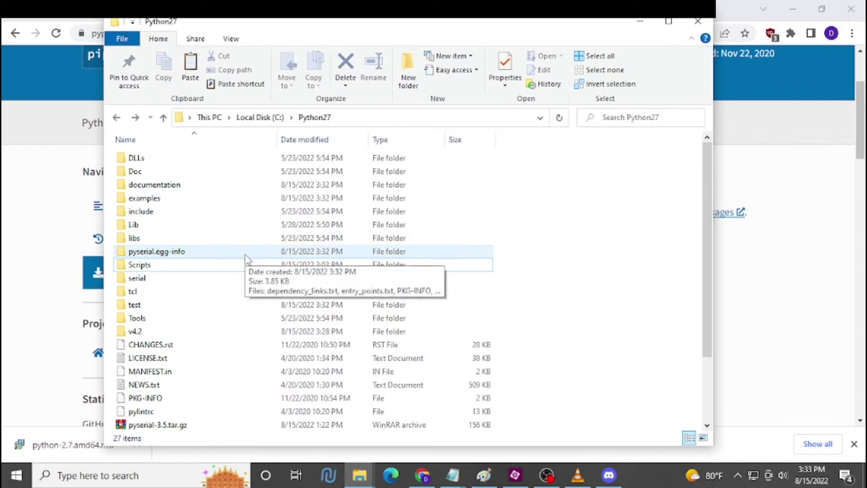
Step: Open Windows search to launch a program
left_click(122, 475)
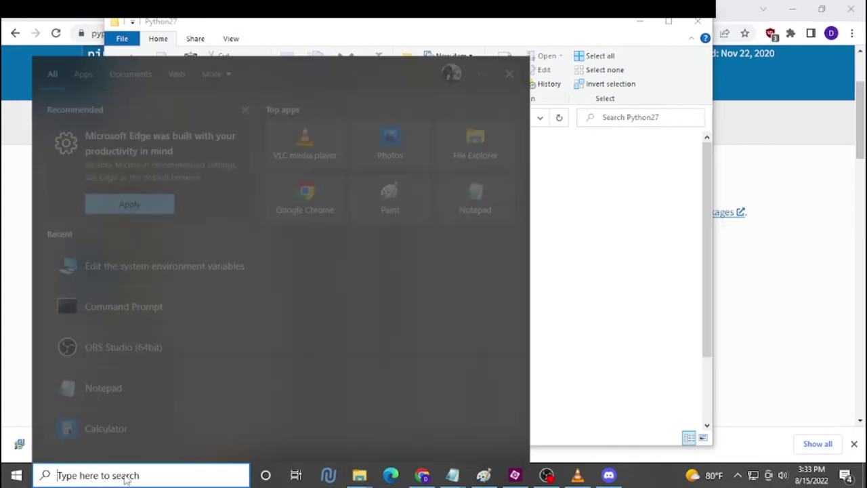
Step: Open Command Prompt from search and change into C:\Python27
type("cmd")
key("Return")
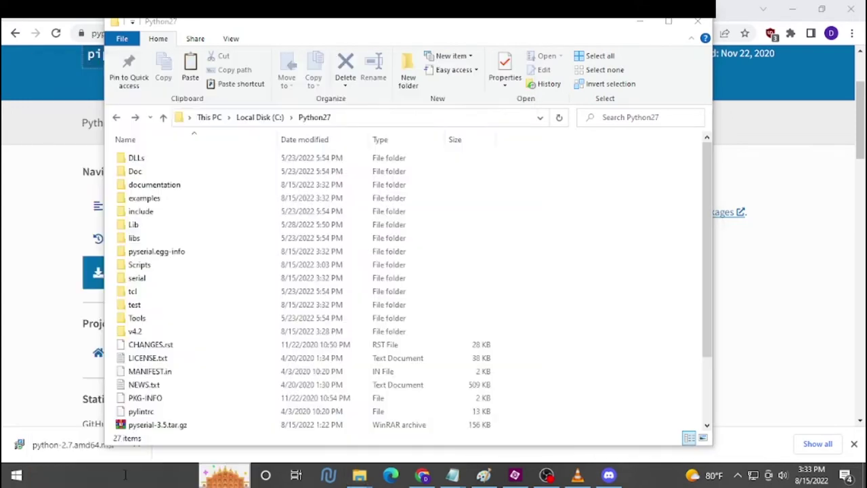
left_click_drag(198, 98, 319, 147)
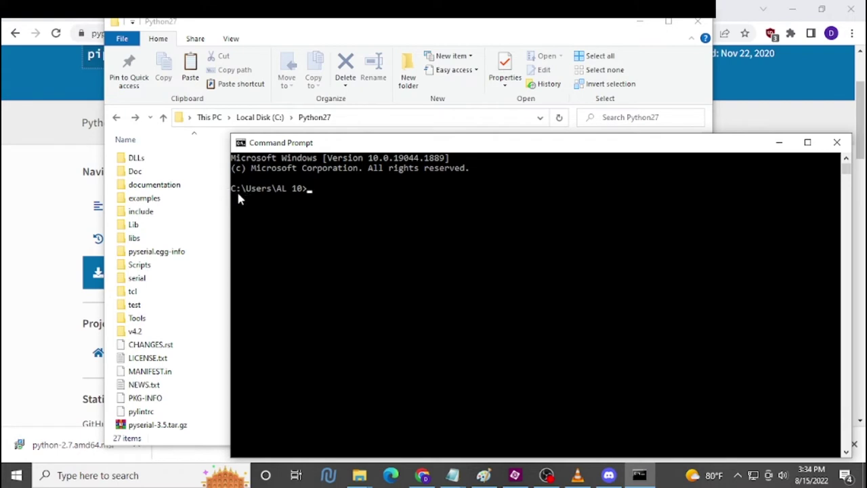
type("cd /")
key("Return")
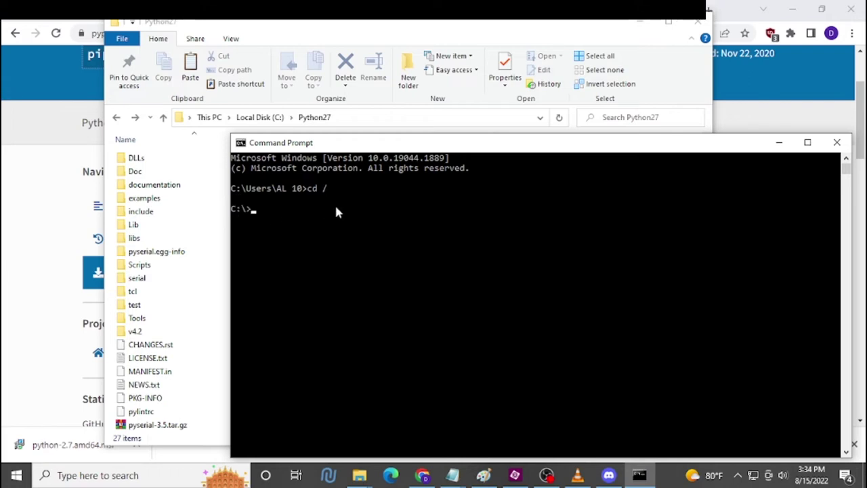
type("cd Py")
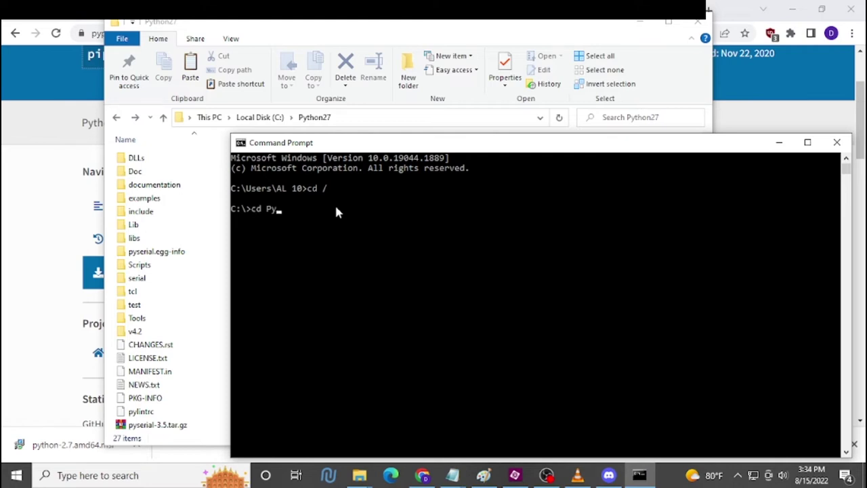
type("thon27")
key("Return")
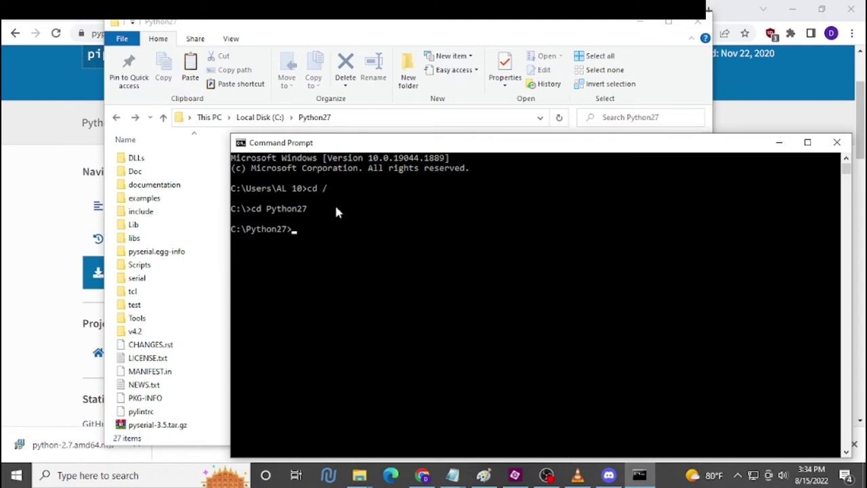
Step: Run 'call python setup.py install' to install pyserial 3.5 into site-packages
type("call python setup.p")
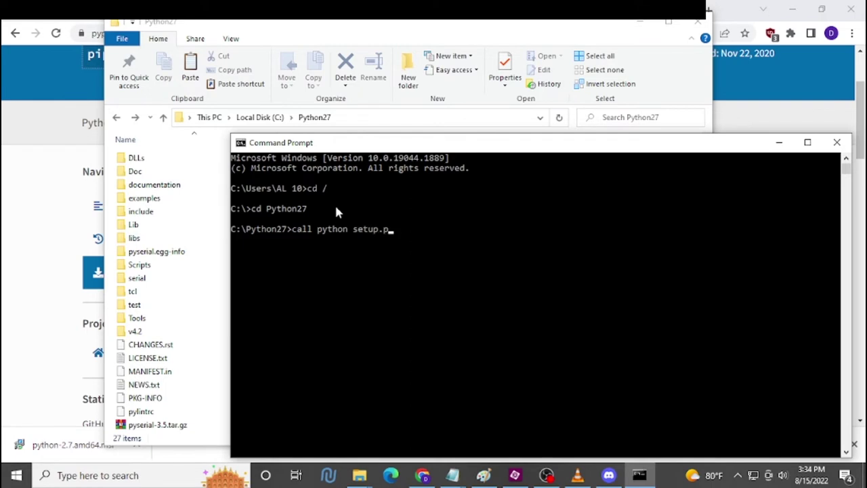
type("y install")
left_click(293, 30)
scroll(182, 345, "down", 2)
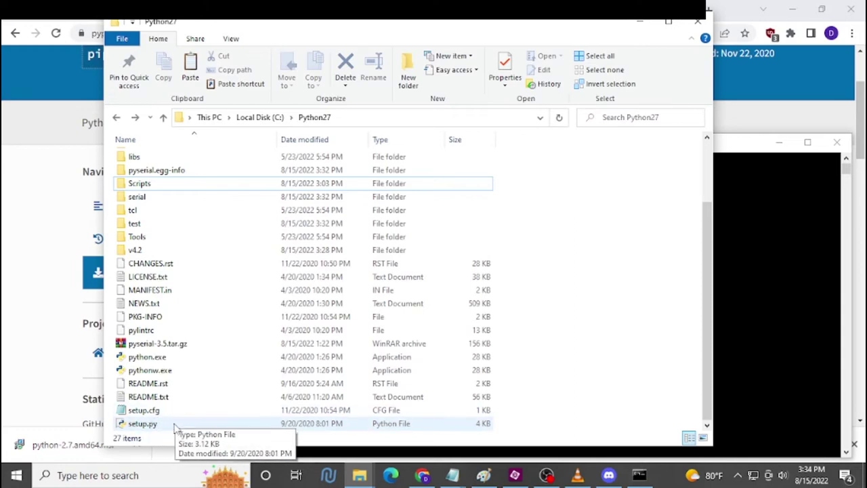
left_click(739, 154)
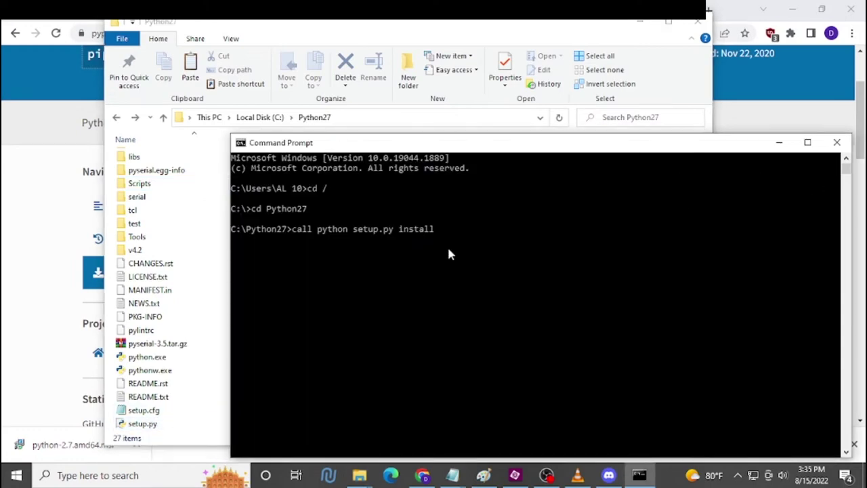
key("Return")
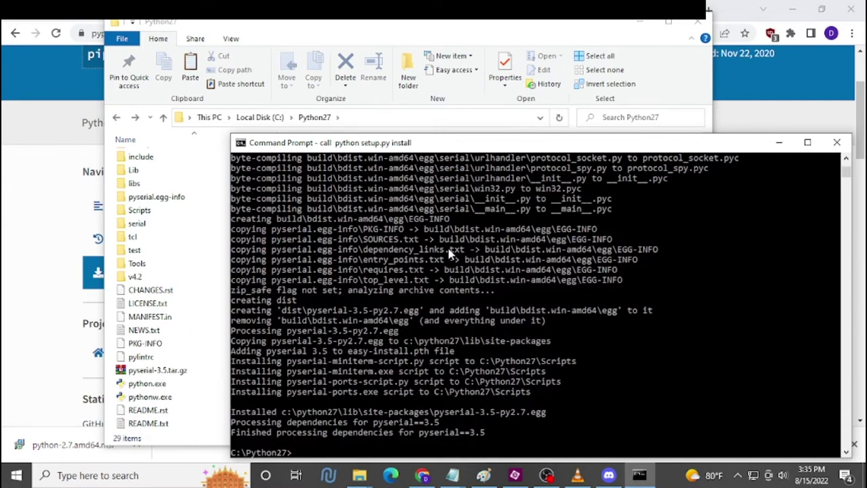
left_click_drag(528, 144, 390, 126)
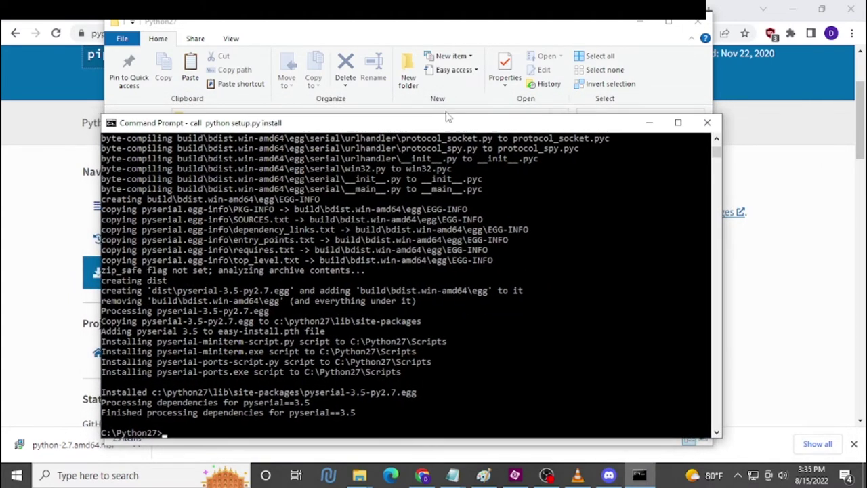
Step: Close Command Prompt and download Netlink_Tunnel_v4.2.zip from the Netlink Tunnel v4.2-beta release
left_click(720, 131)
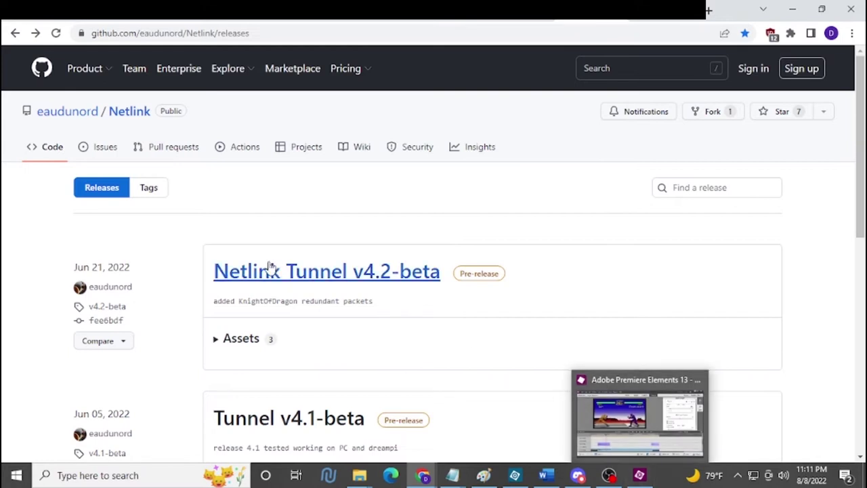
scroll(442, 389, "down", 4)
scroll(445, 388, "up", 4)
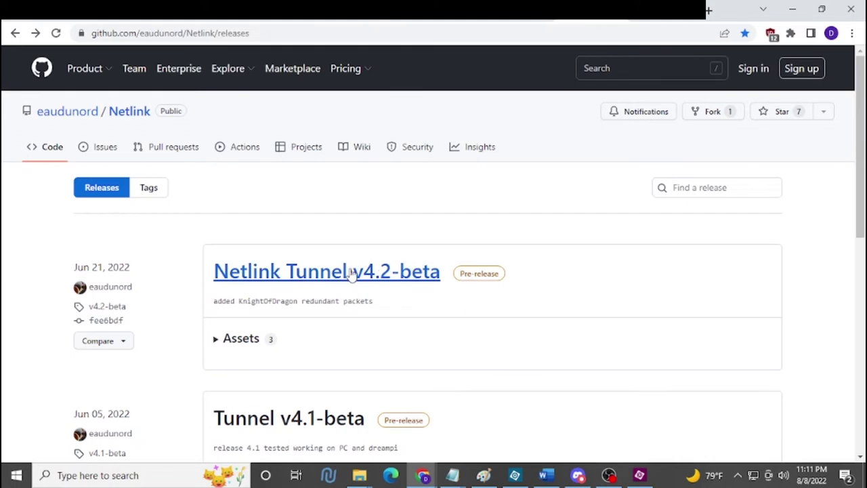
left_click(300, 273)
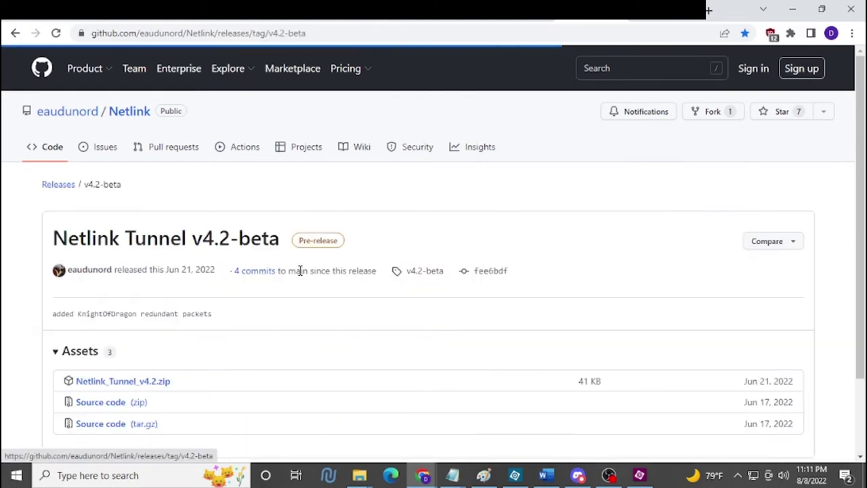
left_click(123, 383)
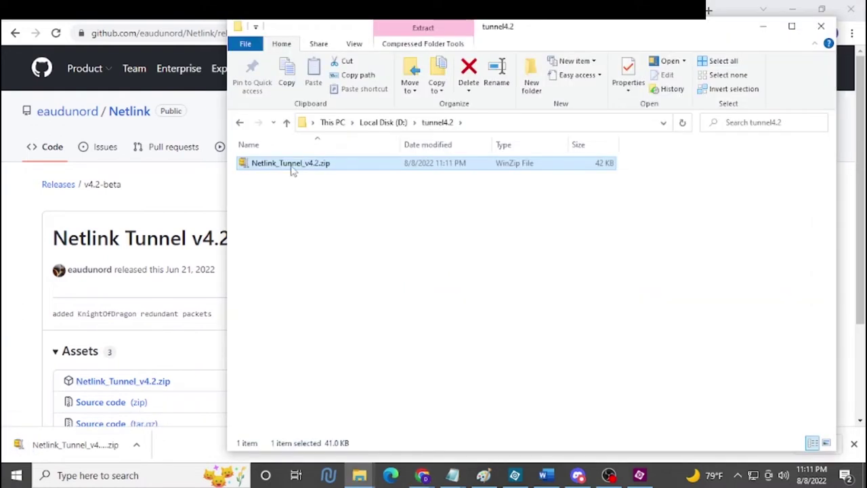
Step: Extract Netlink_Tunnel_v4.2.zip in D:\tunnel4.2 and open the resulting Netlink_Tunnel_v4.2 folder
right_click(292, 170)
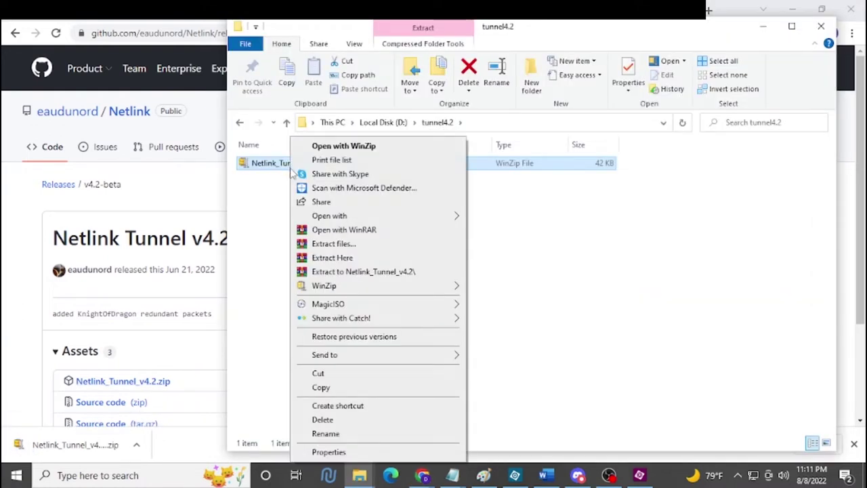
left_click(332, 257)
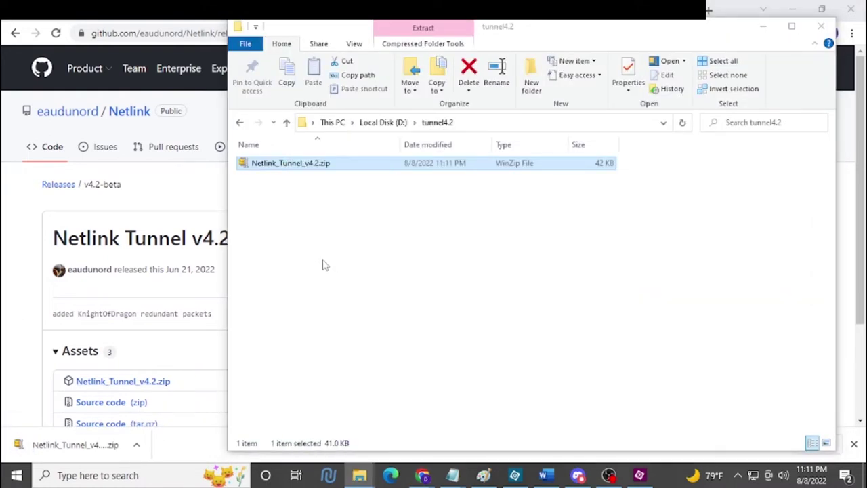
left_click(304, 166)
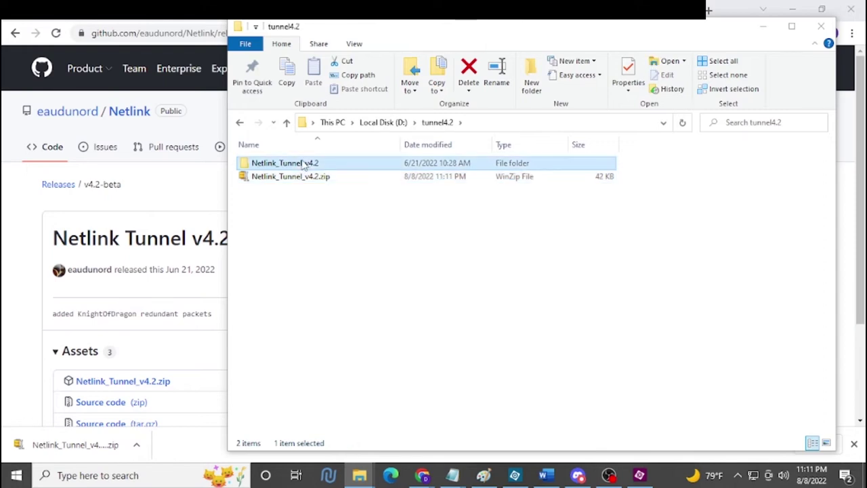
double_click(305, 166)
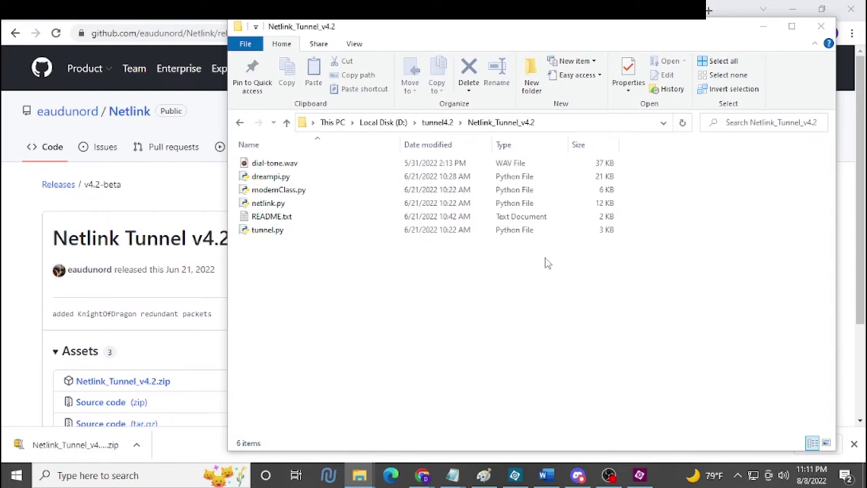
left_click(90, 477)
Step: In Device Manager, check the Conexant USB CX93010 ACF Modem's properties to find its COM5 port
type("device m")
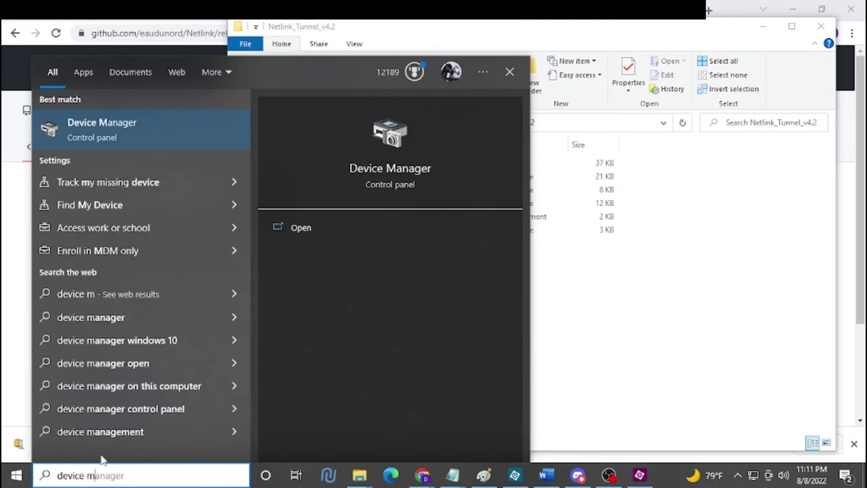
left_click(99, 139)
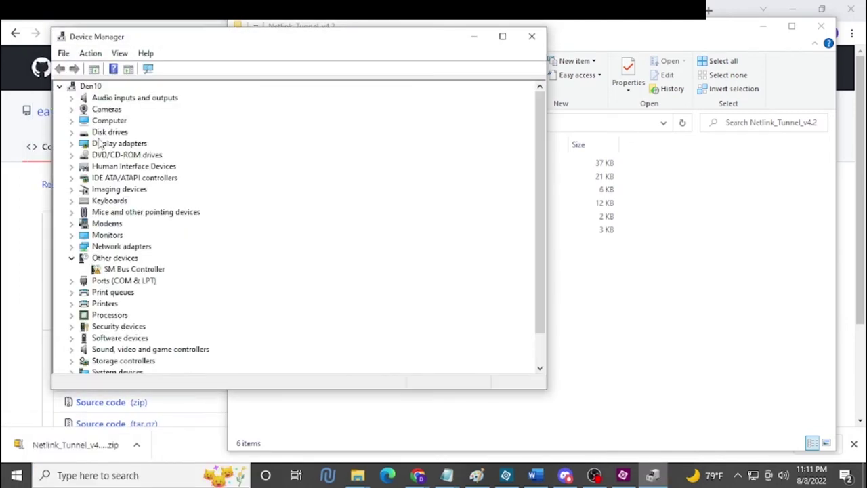
left_click_drag(155, 41, 349, 65)
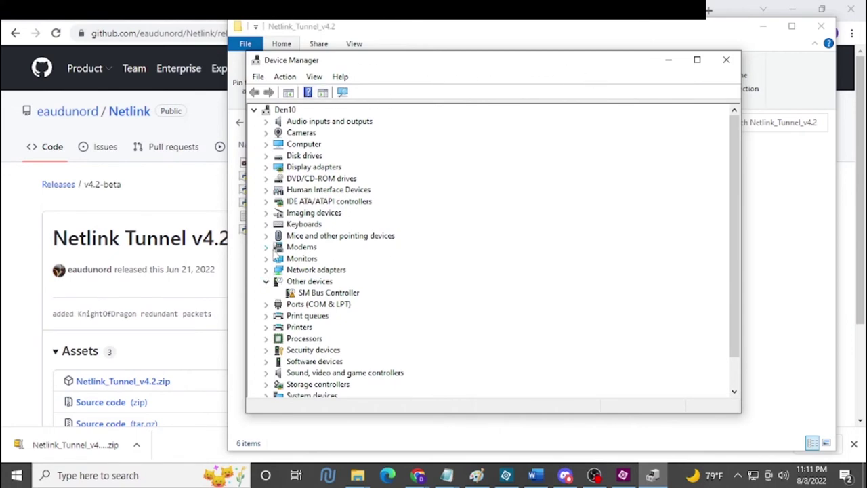
left_click(266, 248)
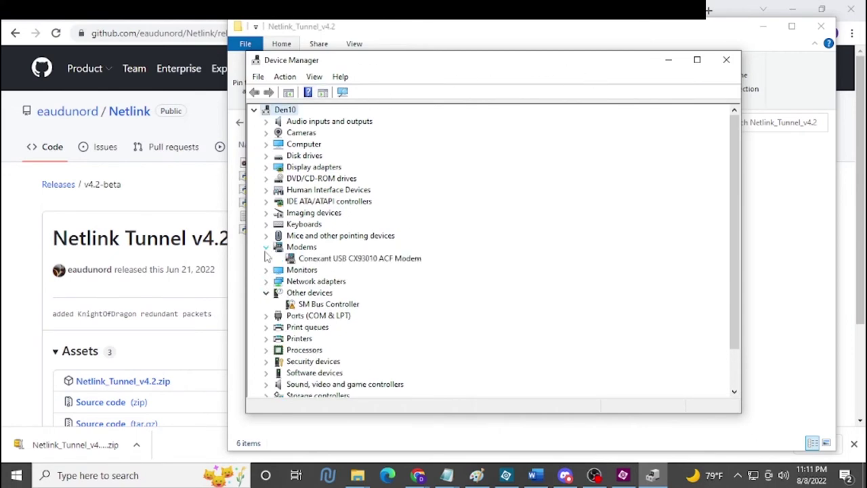
left_click(346, 261)
right_click(351, 264)
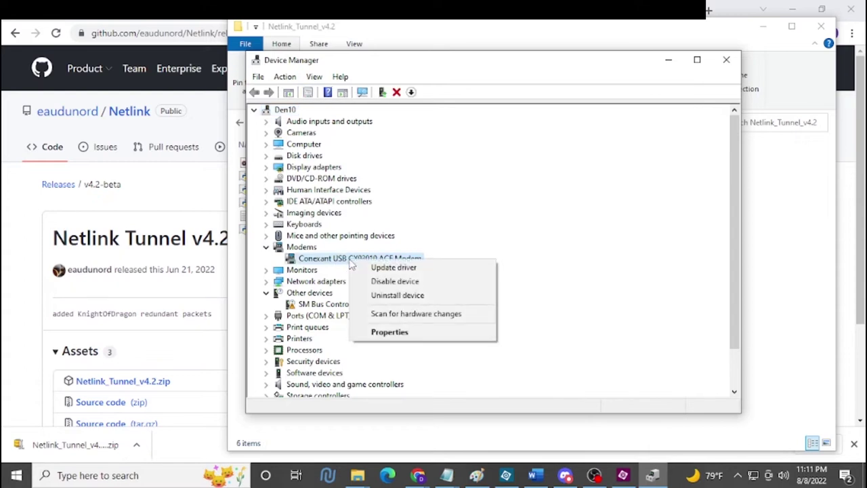
left_click(373, 331)
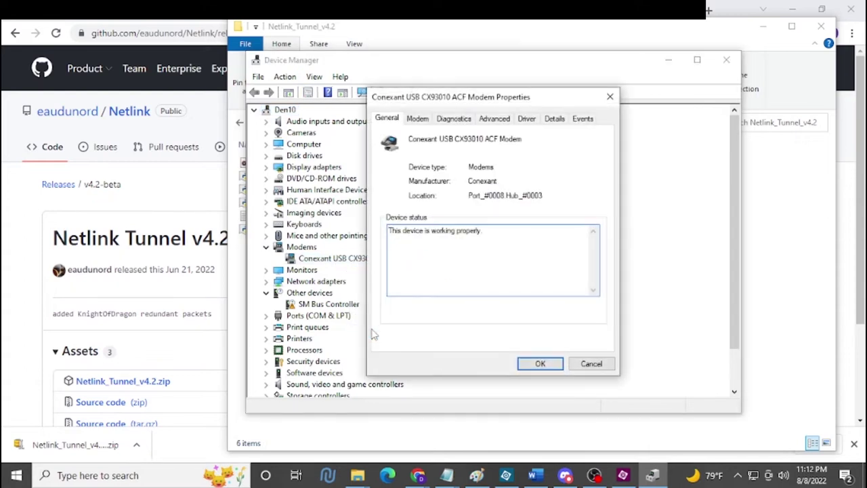
left_click(420, 119)
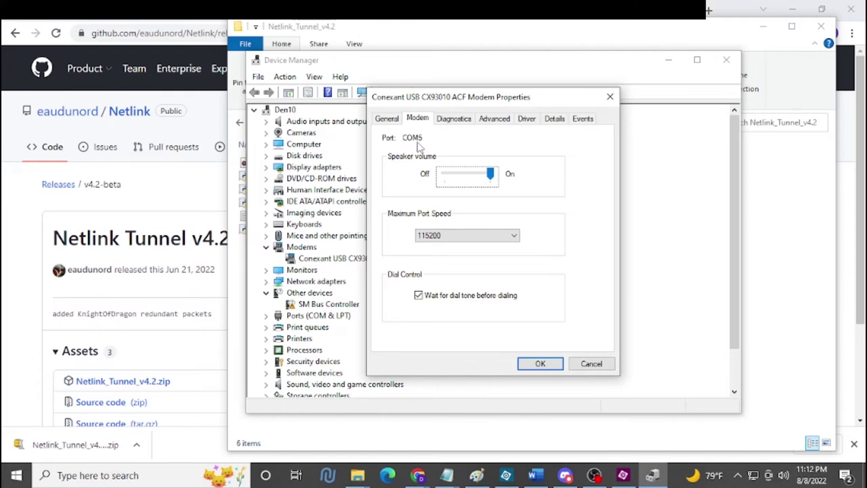
key("alt+Tab")
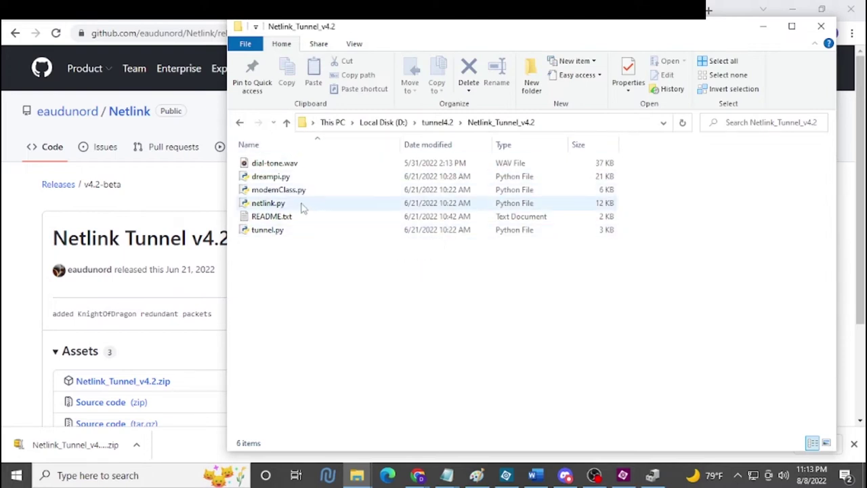
Step: Create a new text document named tunnel and change its extension from txt to bat
right_click(285, 252)
mouse_move(328, 423)
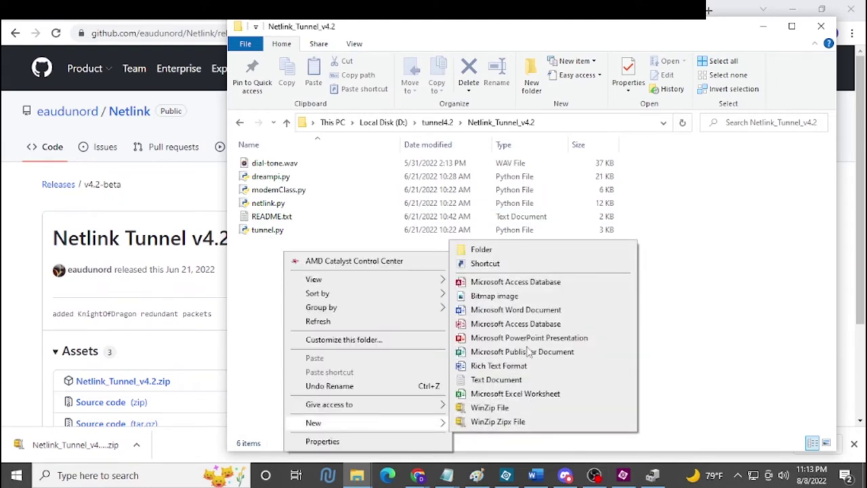
left_click(502, 381)
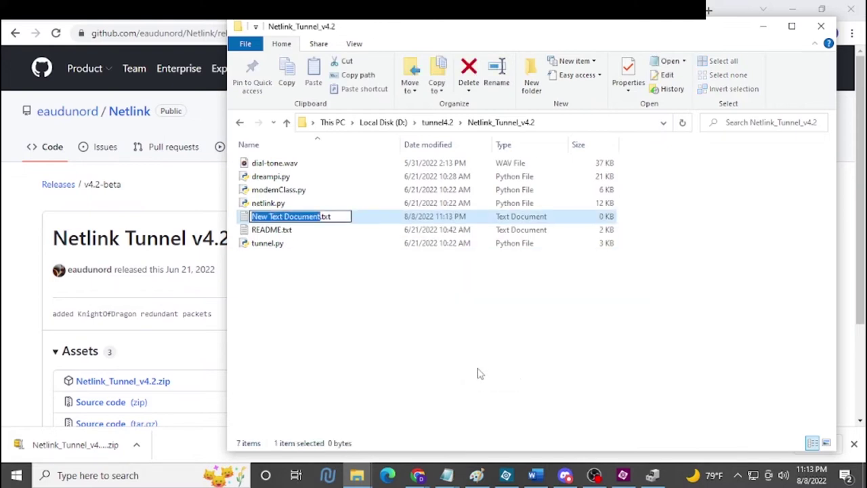
type("tunnel")
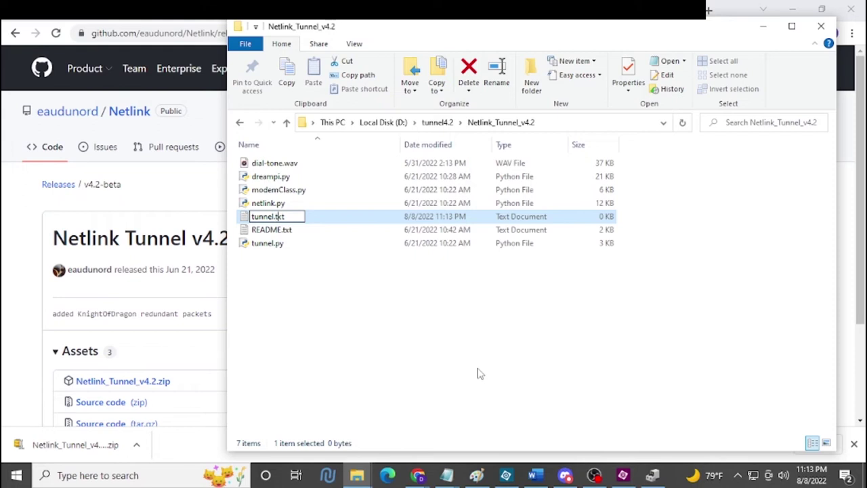
key("End")
key("BackSpace")
key("BackSpace")
key("BackSpace")
type("bat")
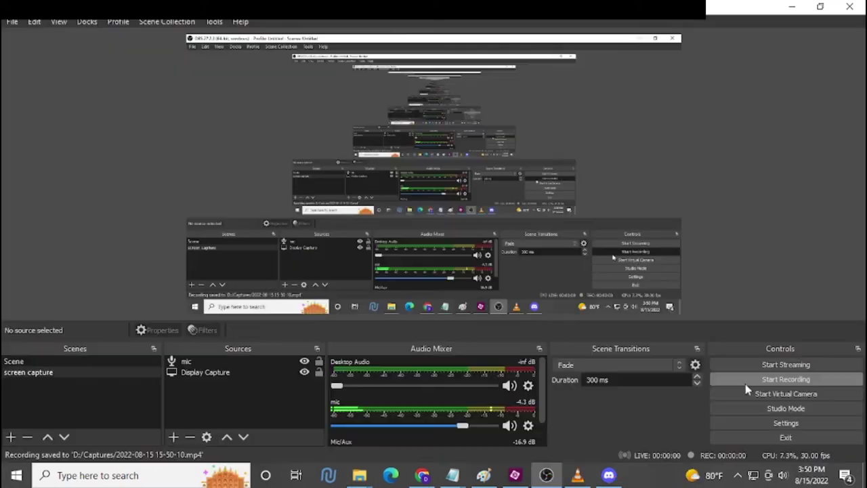
left_click(745, 381)
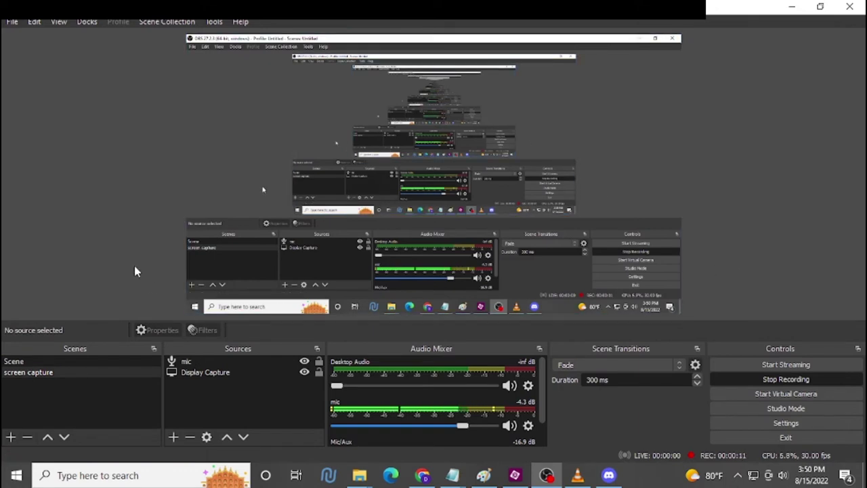
Step: Turn off 'Hide extensions for known file types' in File Explorer Options and apply it
left_click(113, 477)
type("file e")
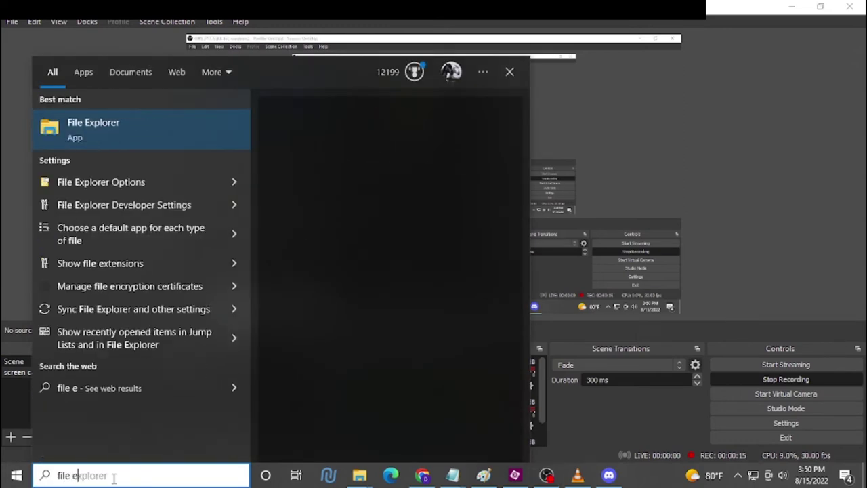
type("xplorer options")
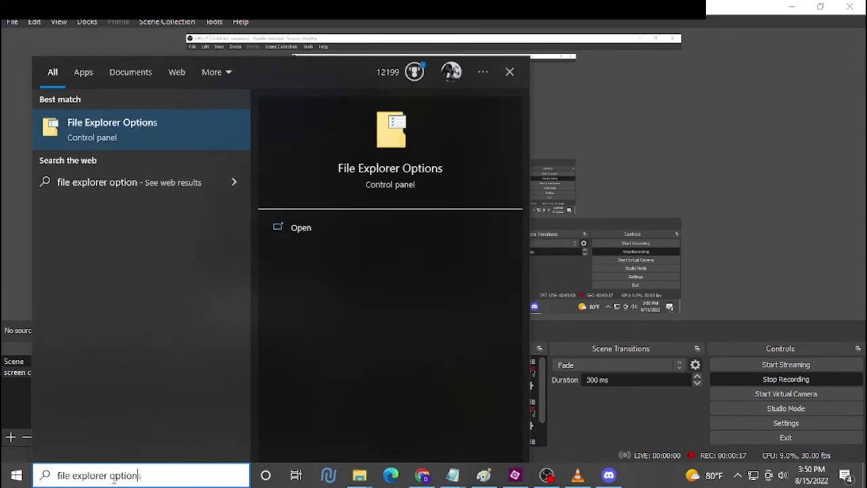
left_click(146, 143)
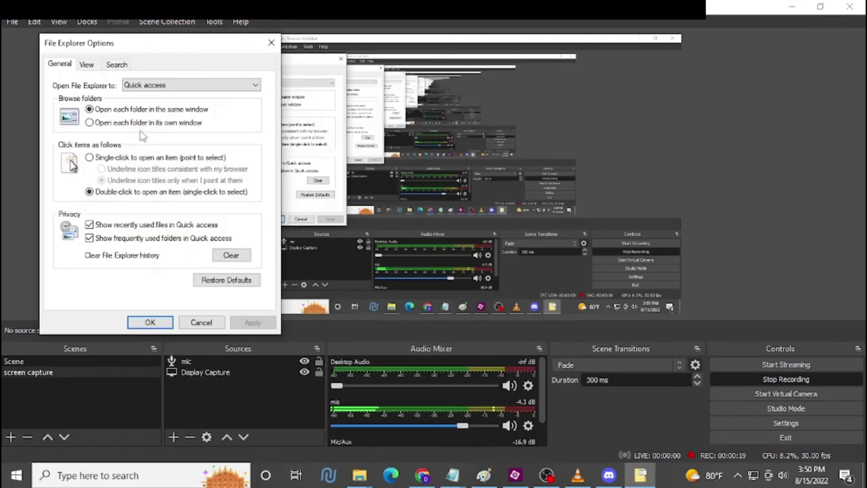
left_click_drag(118, 57, 474, 130)
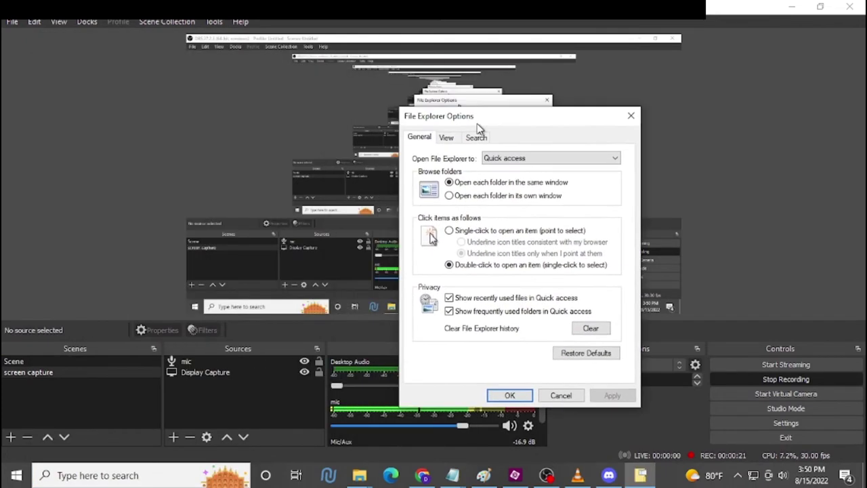
left_click(442, 139)
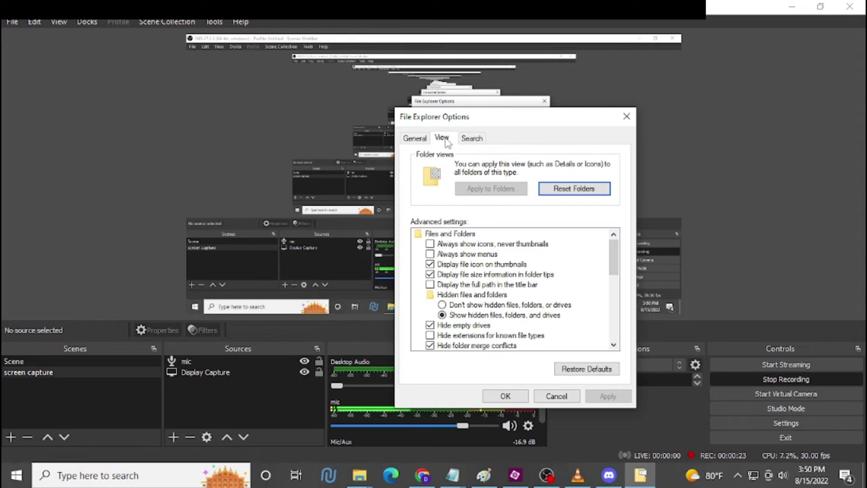
left_click_drag(615, 254, 615, 258)
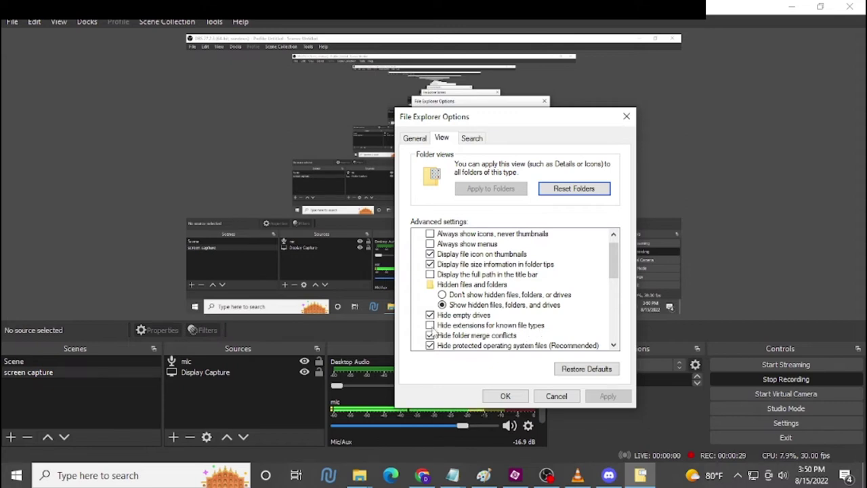
left_click(431, 327)
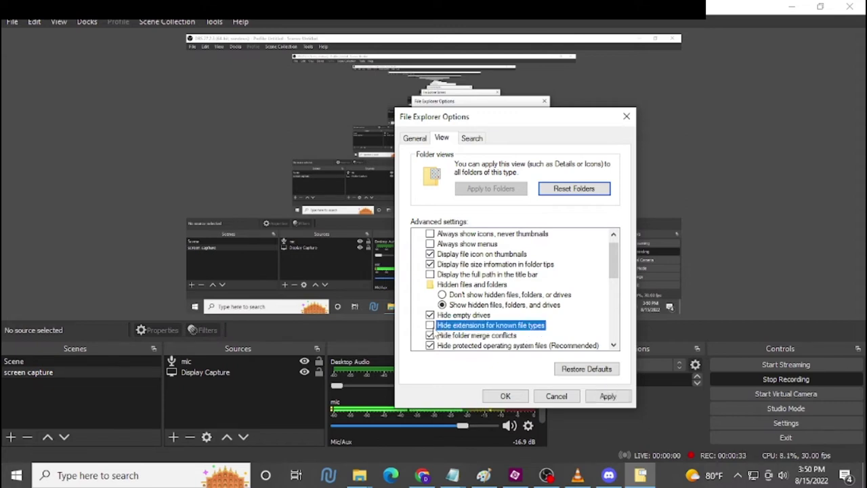
left_click(607, 396)
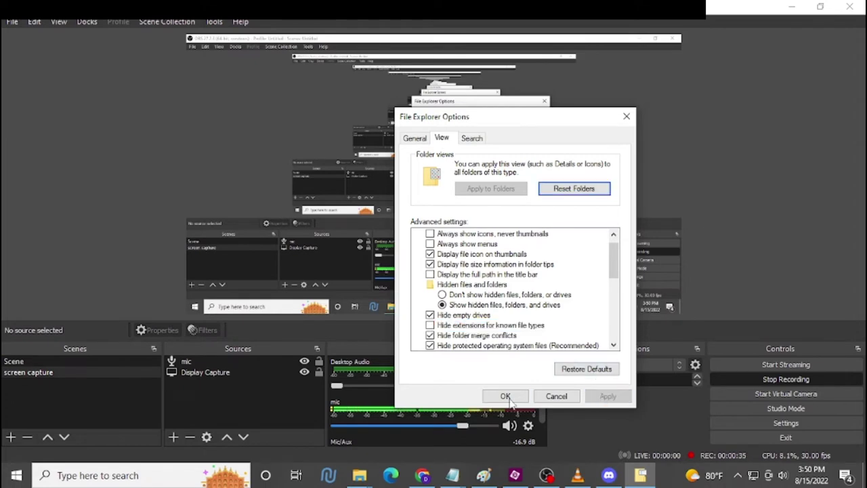
left_click(507, 397)
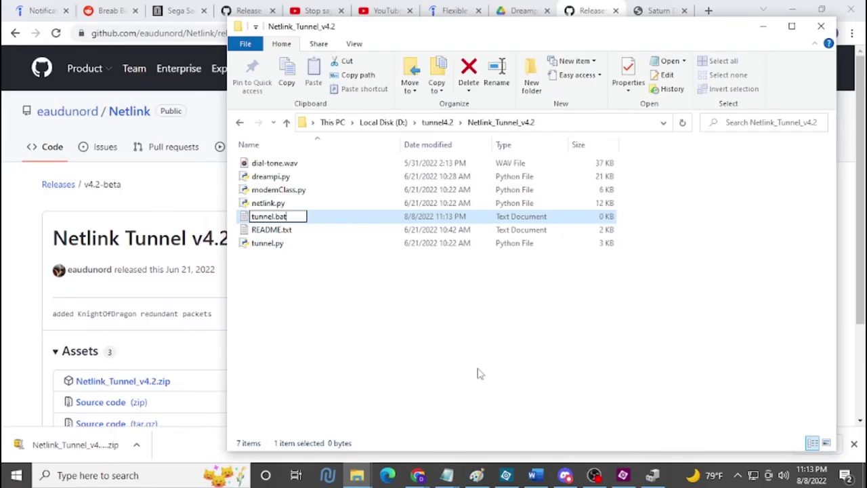
Step: Confirm the tunnel.bat rename, then paste 'call python tunnel.py COM5' and PAUSE into it and save
key("Return")
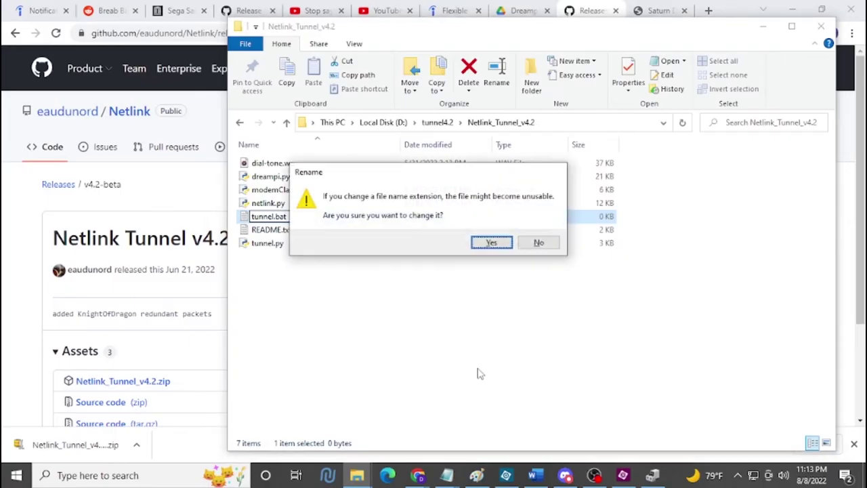
left_click(480, 243)
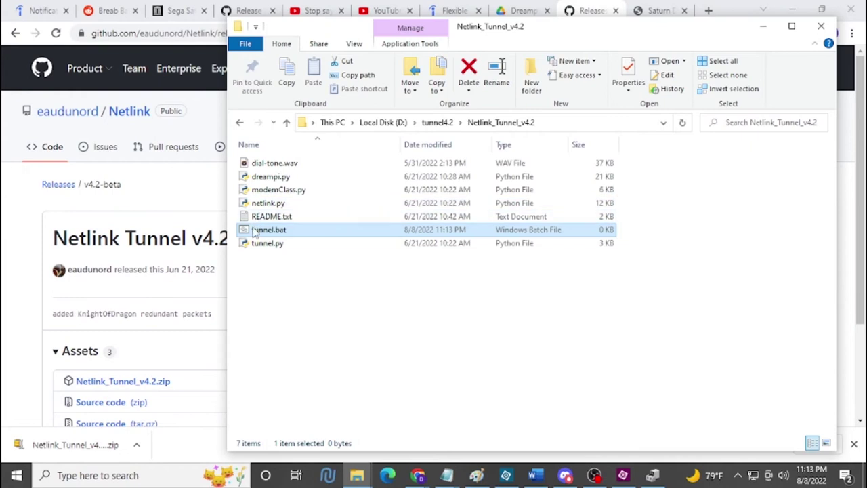
right_click(255, 232)
left_click(292, 130)
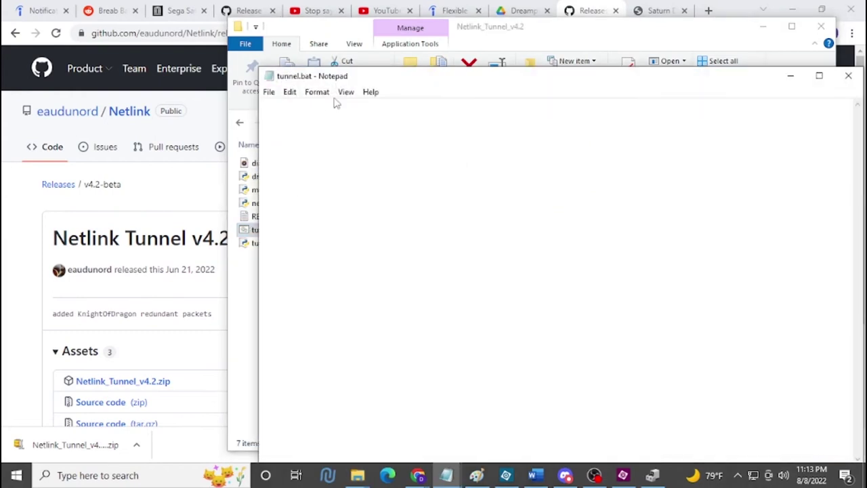
type("call python tunnel.py COM5 PAUSE")
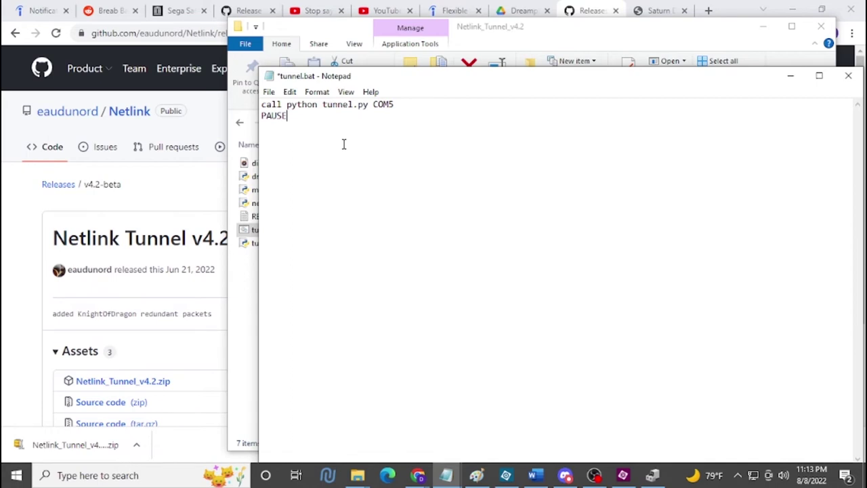
left_click(268, 91)
left_click(285, 145)
left_click(848, 76)
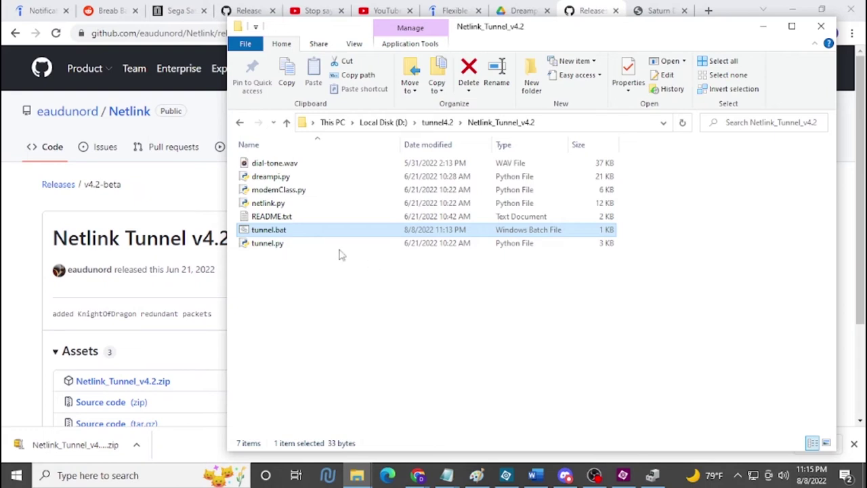
Step: Run tunnel.bat, then start QuickLink in Duke Nukem 3D past the keyboard-adapter warning
double_click(285, 229)
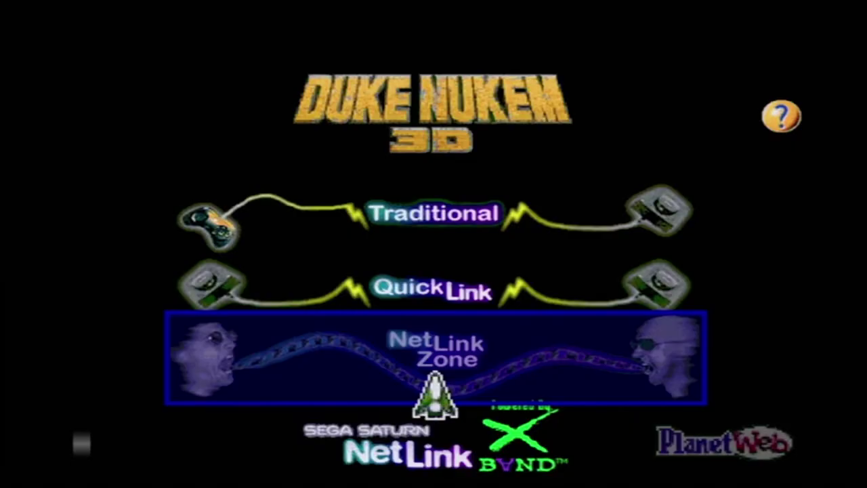
key("Up")
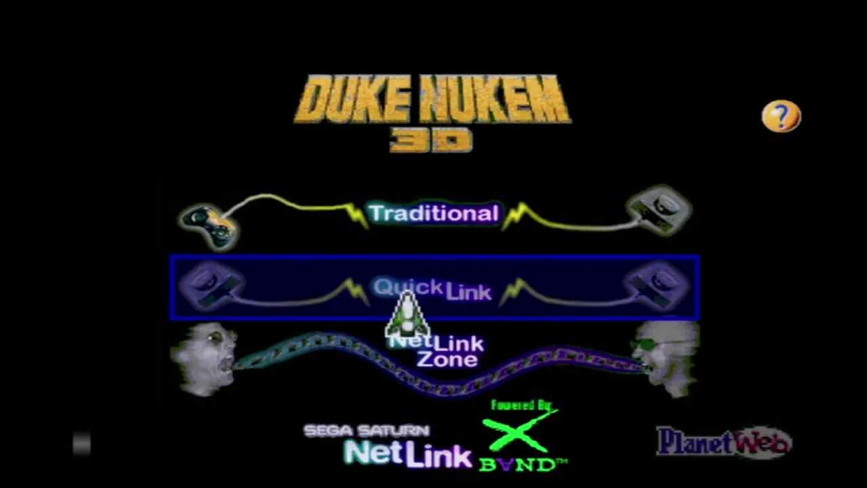
key("Down")
key("Up")
key("Down")
key("Up")
key("Up")
key("Down")
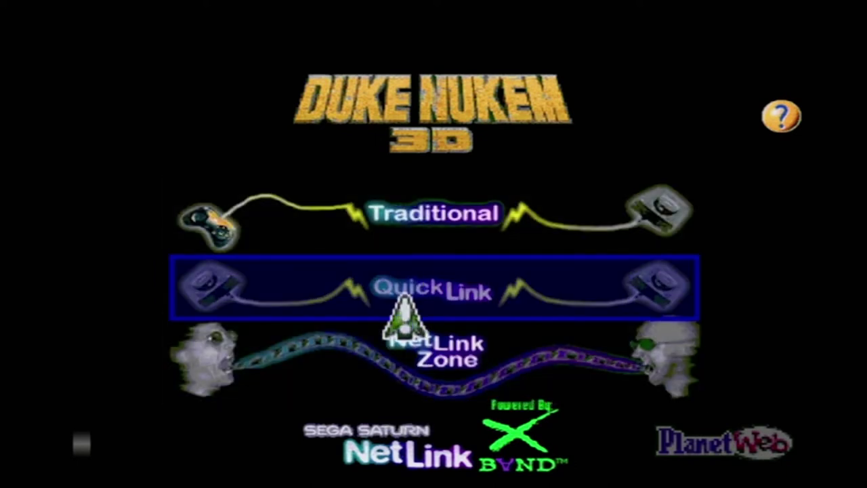
key("Return")
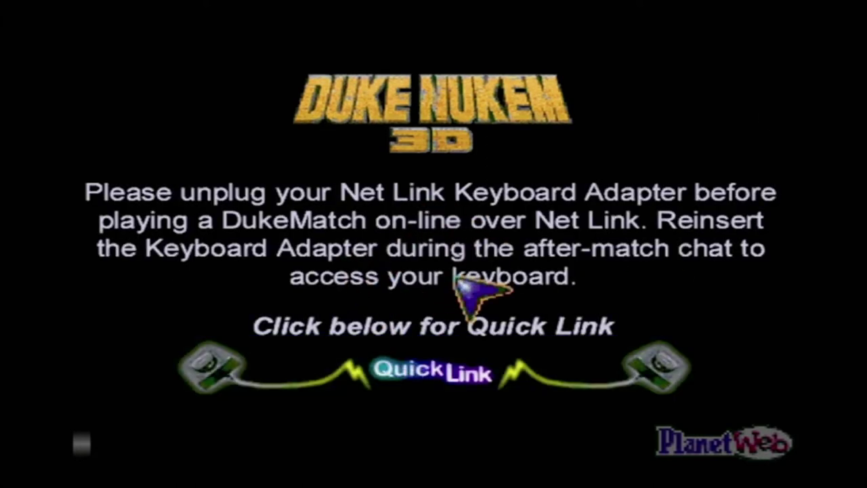
left_click(450, 379)
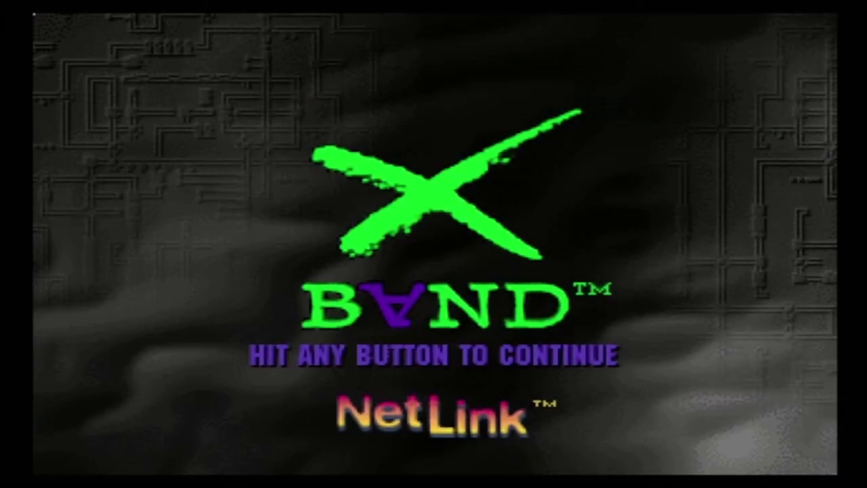
Step: Get past the XBAND title, choose Dial, and select Dial on the opponent keypad
key("Return")
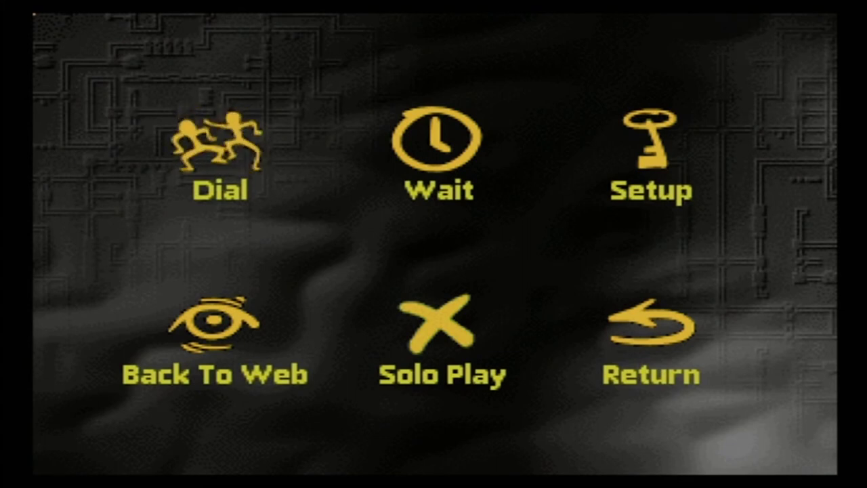
key("Return")
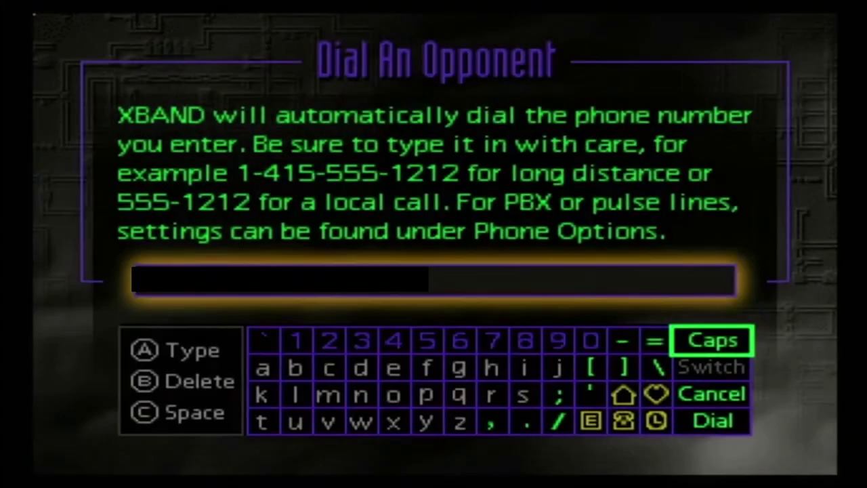
key("Down")
key("Down")
key("Return")
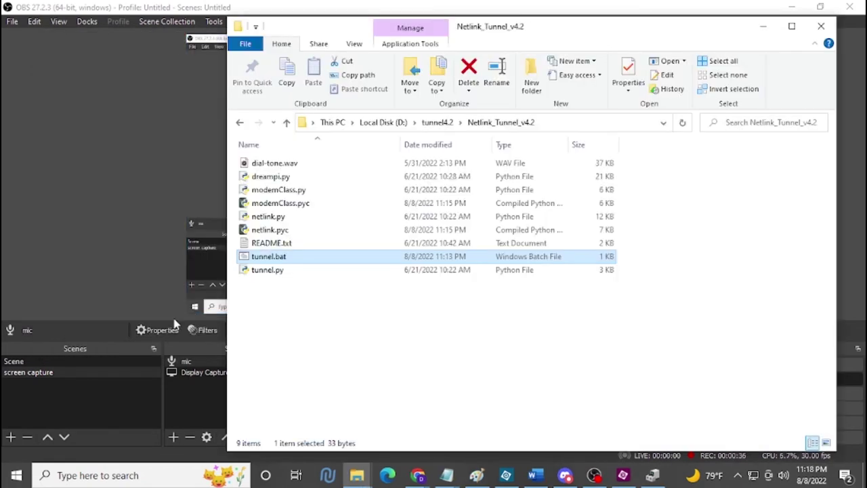
Step: Launch tunnel.bat and switch the OBS recording scene to the console feed
double_click(248, 261)
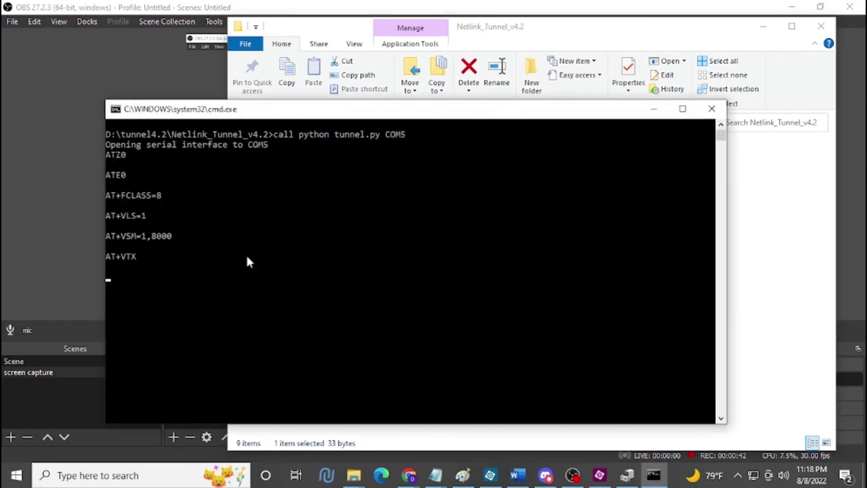
left_click(572, 475)
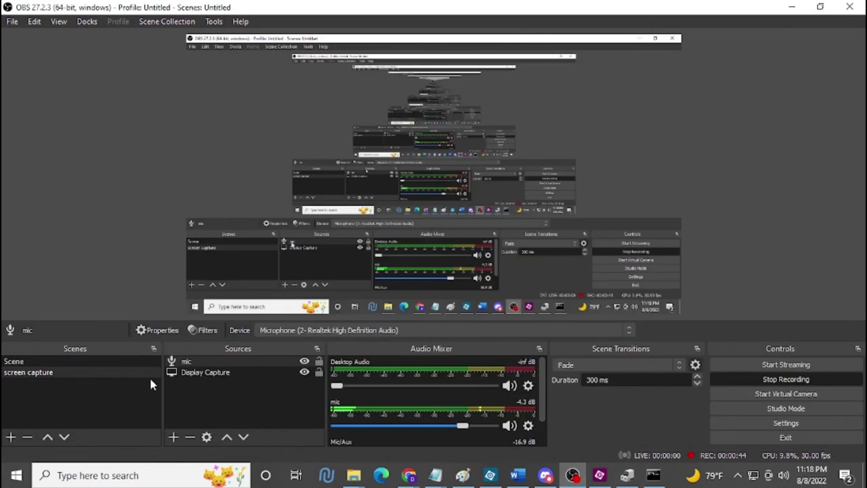
left_click(76, 368)
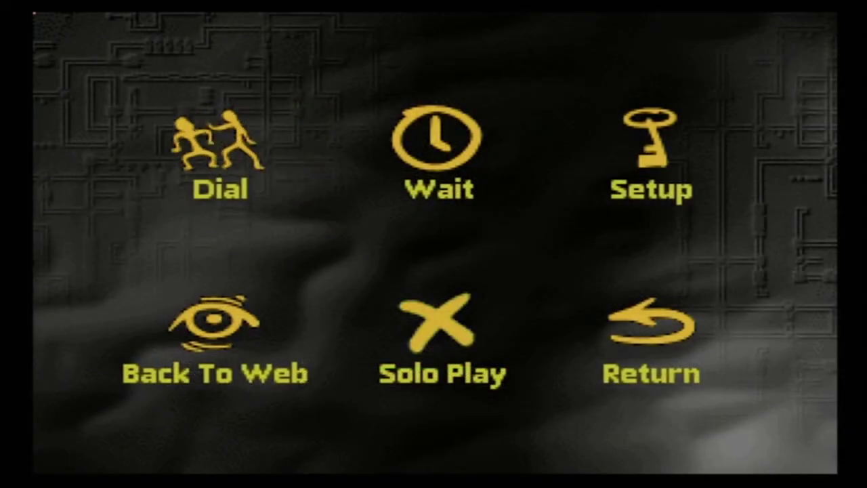
Step: Continue from the XBAND menu to connect, then reposition the running tunnel window
key("Return")
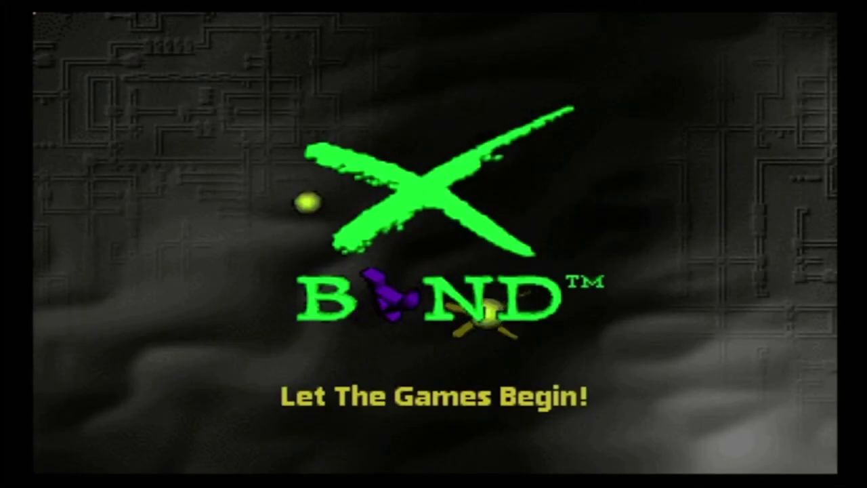
key("alt+Tab")
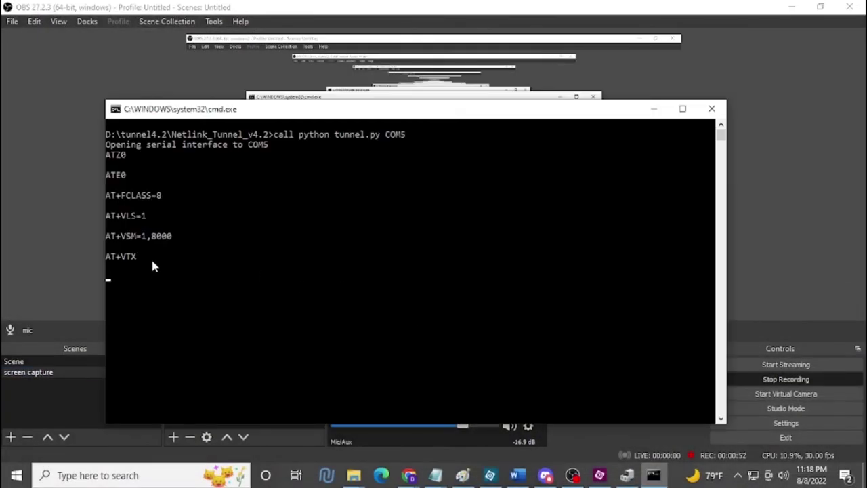
left_click_drag(280, 116, 332, 77)
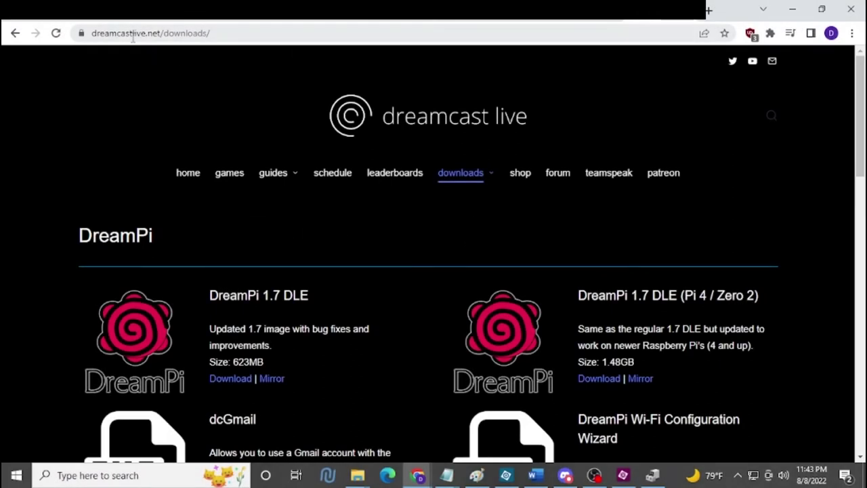
Step: Highlight and deselect the DreamPi 1.7 DLE heading, then go to the balena Etcher page
mouse_move(464, 178)
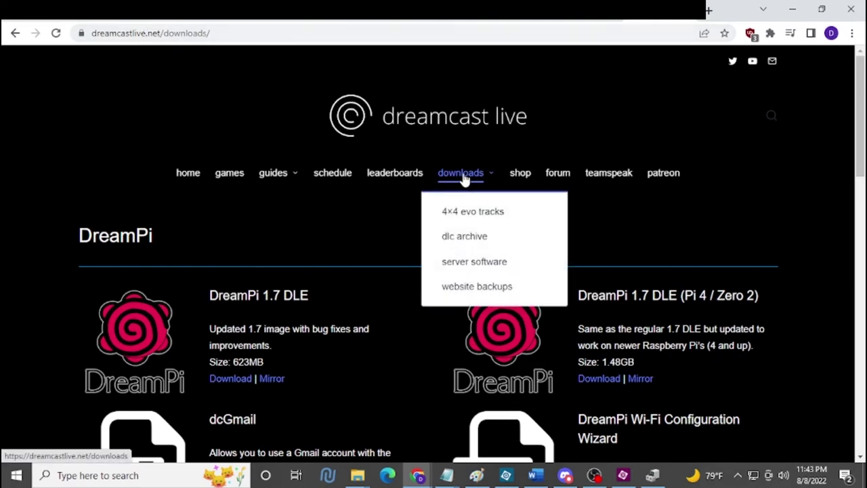
left_click_drag(210, 295, 309, 296)
left_click(309, 297)
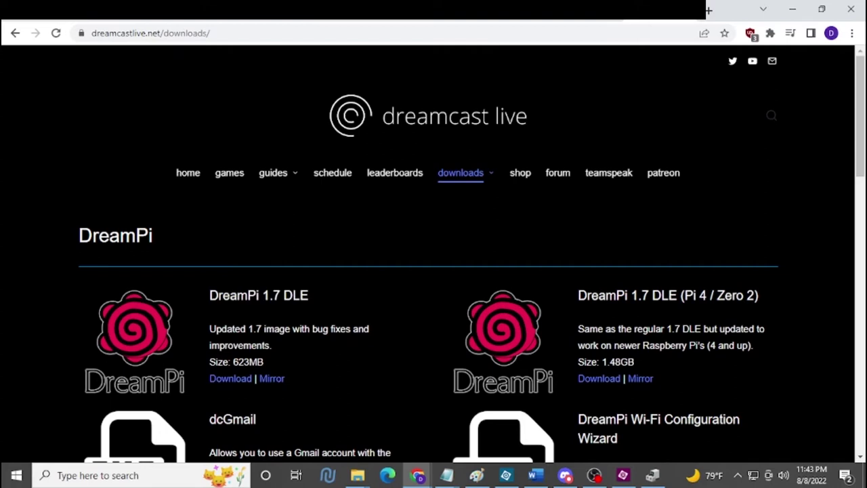
left_click(573, 23)
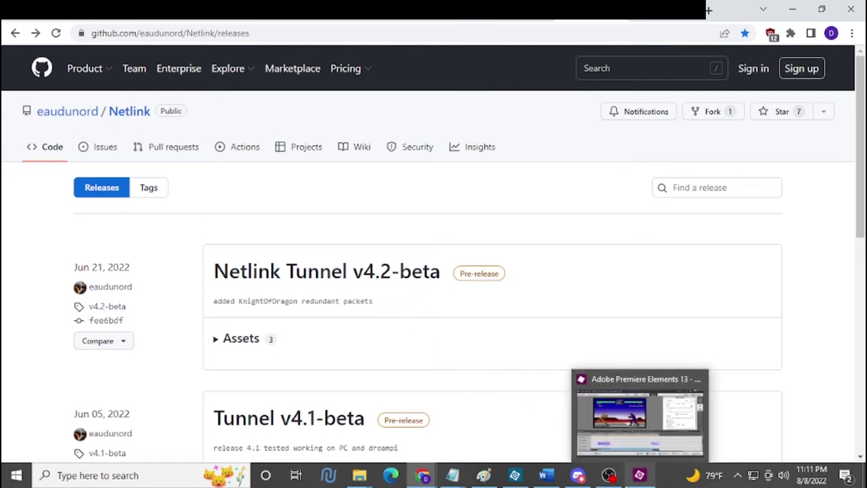
Step: Open the Netlink Tunnel v4.2-beta release and download Netlink_Tunnel_v4.2.zip
scroll(443, 392, "down", 4)
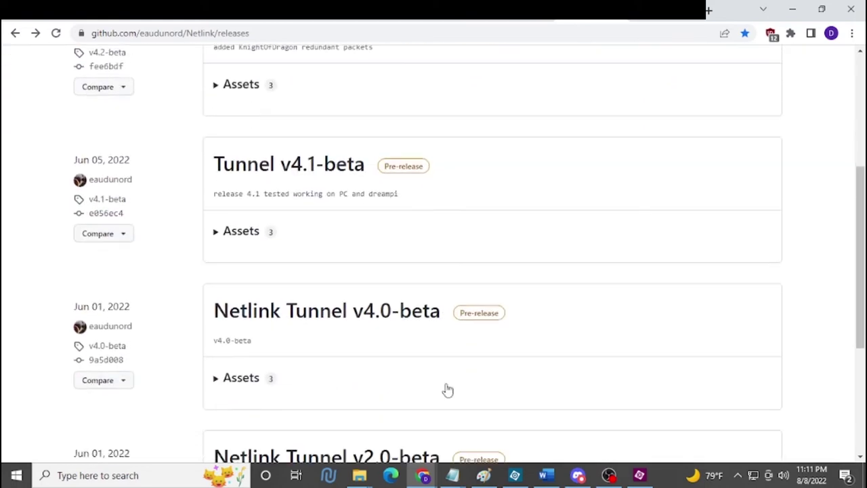
scroll(445, 389, "up", 4)
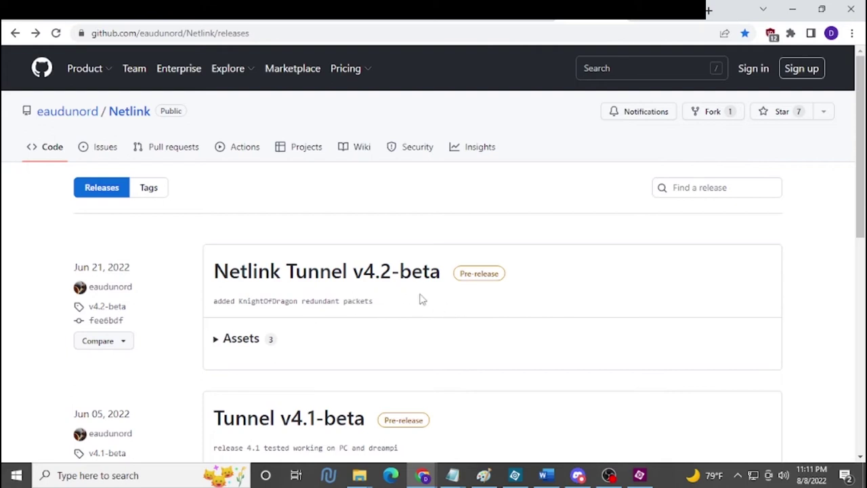
left_click(300, 274)
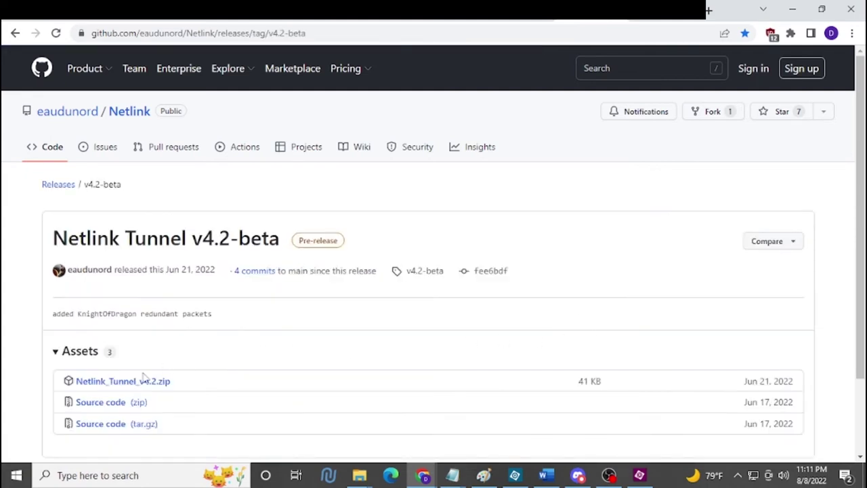
left_click(122, 382)
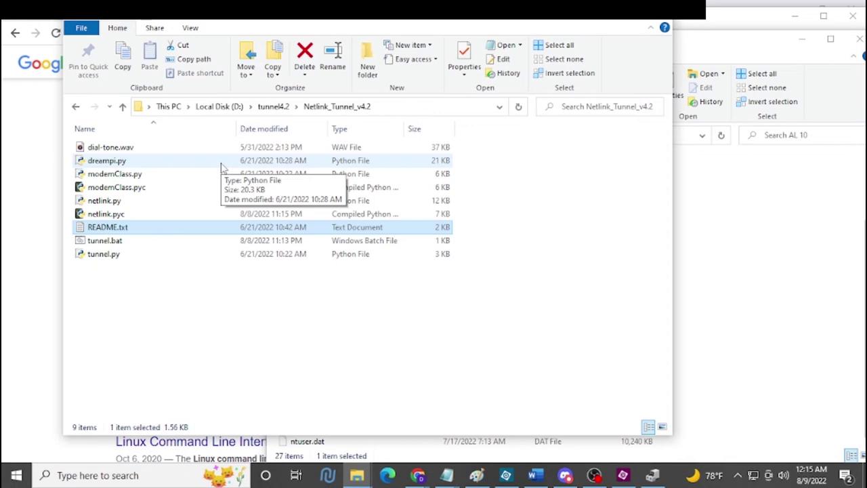
Step: Open README.txt in Notepad and place its window beside the Netlink_Tunnel_v4.2 folder
double_click(95, 228)
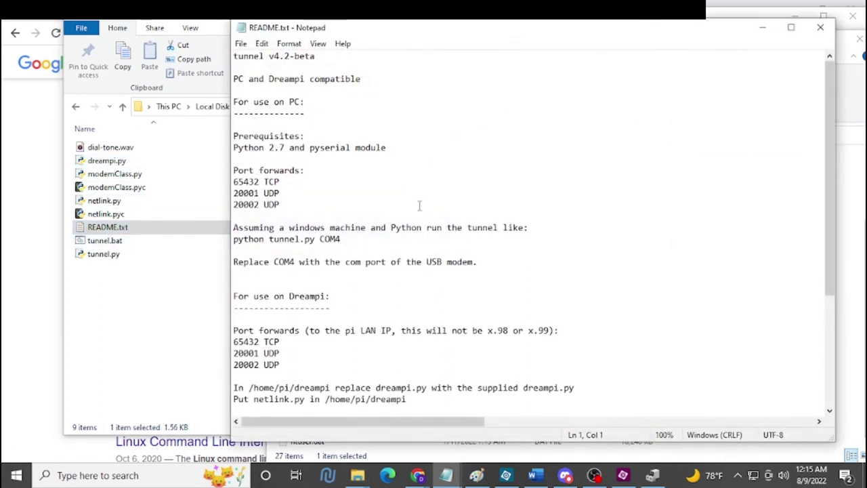
double_click(412, 37)
left_click_drag(433, 10, 568, 44)
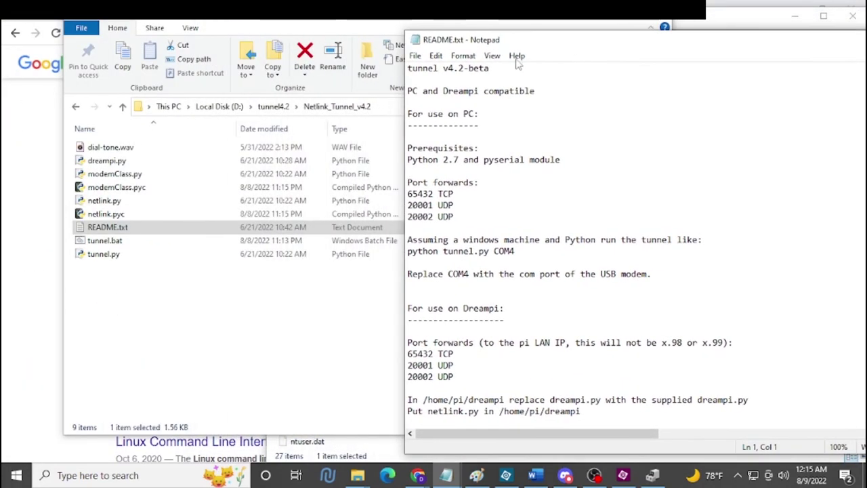